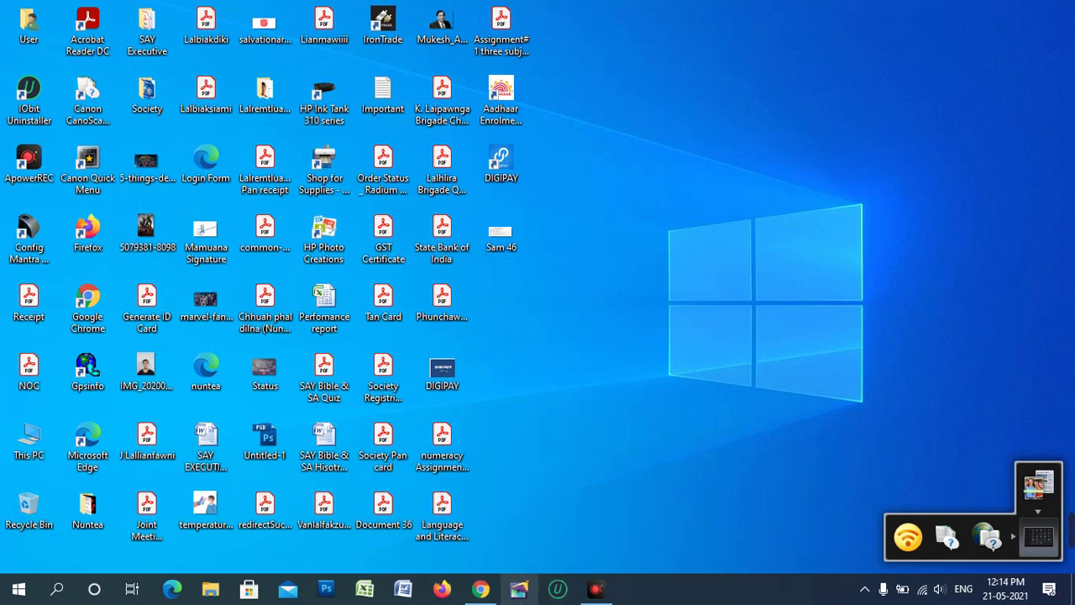
# Step: Restore the Chrome browser window from the taskbar, showing a new tab
pyautogui.click(486, 594)
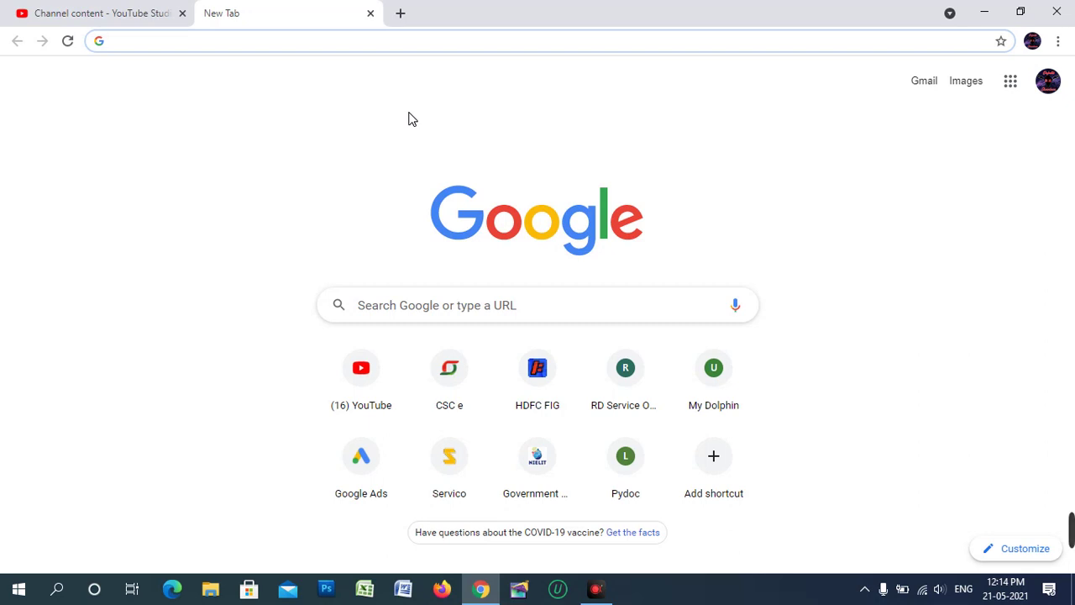
pyautogui.write('https://iibf.esdsconnect.com/CmsComplaint')
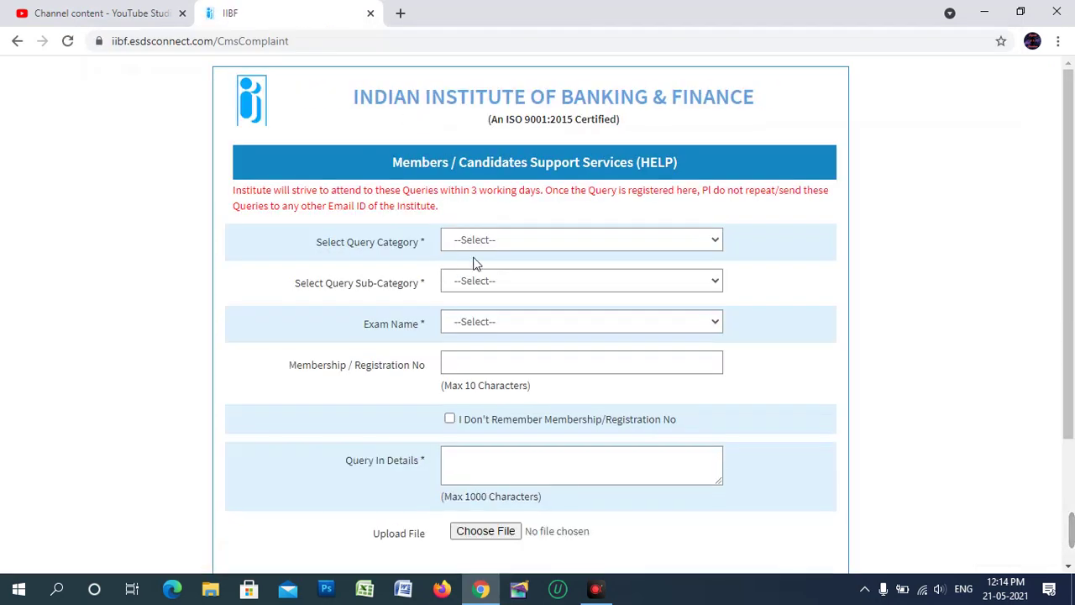
# Step: Choose Examination as the query category on the IIBF support form
pyautogui.scroll(-3, 483, 243)
pyautogui.scroll(3, 483, 244)
pyautogui.click(543, 244)
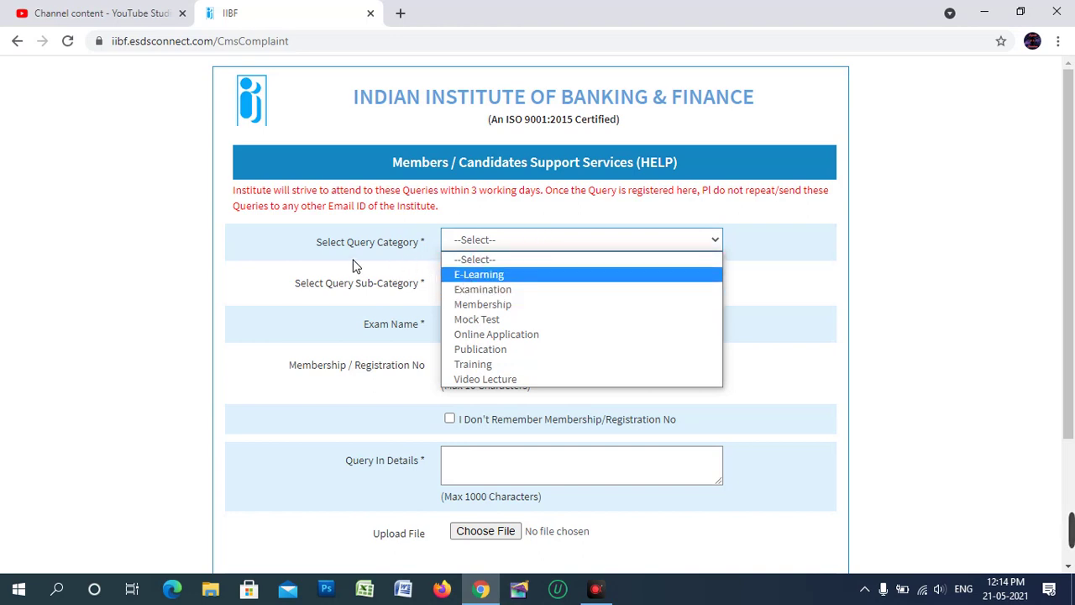
pyautogui.click(484, 291)
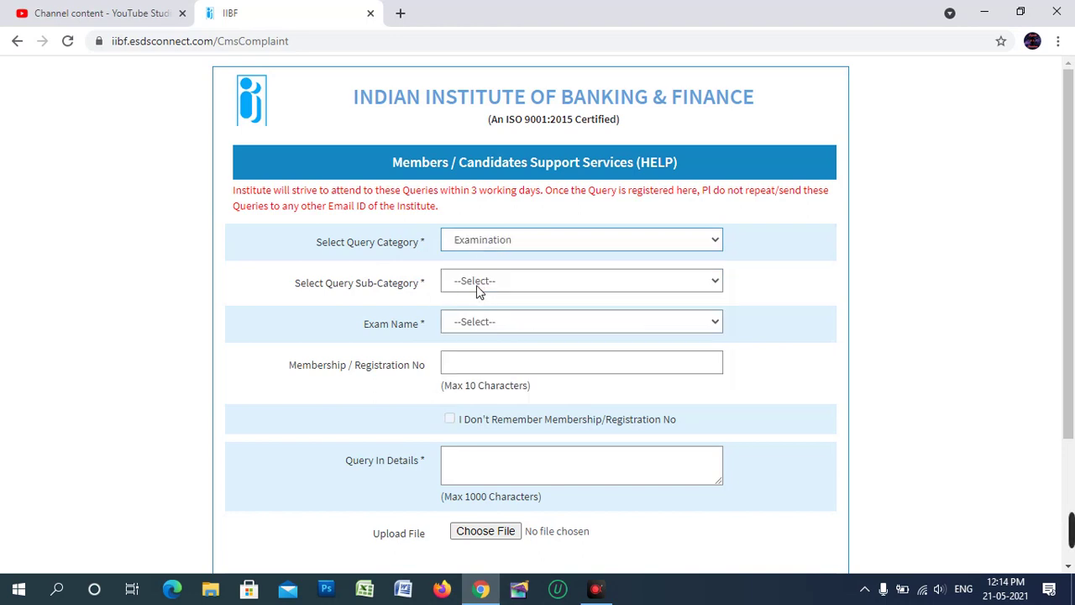
pyautogui.click(478, 290)
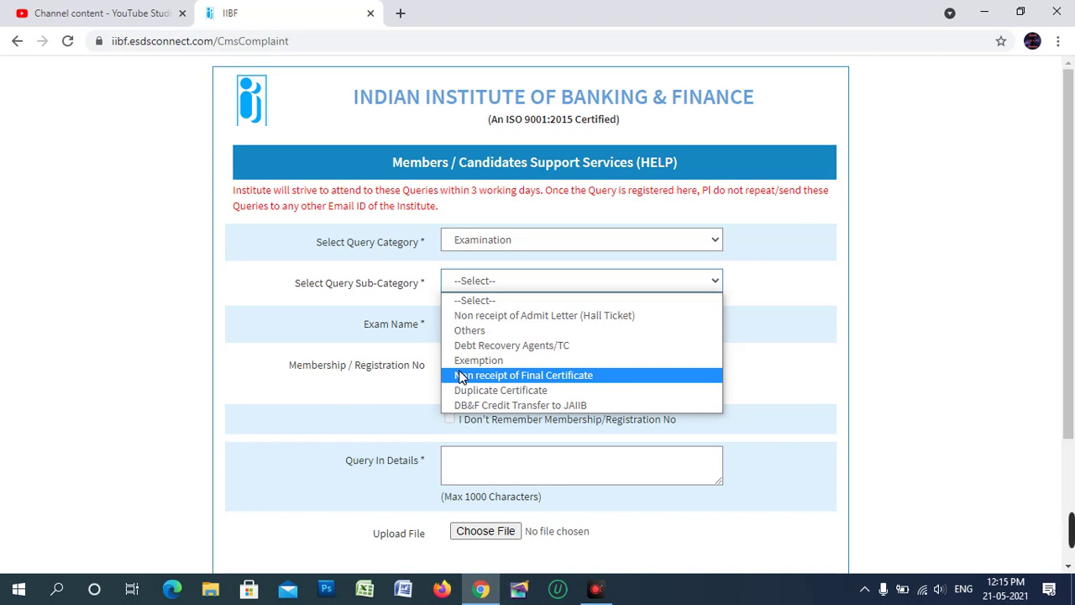
# Step: Pick sub-category 'Non receipt of Final Certificate' and exam 'CERT FOR BC/BF' from the dropdowns
pyautogui.click(460, 378)
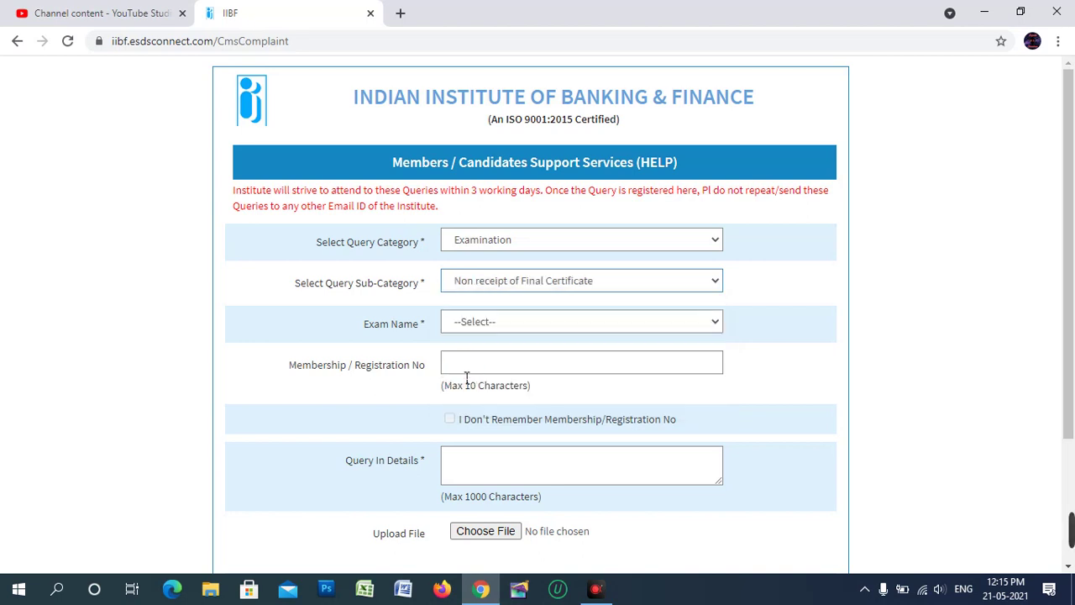
pyautogui.click(490, 328)
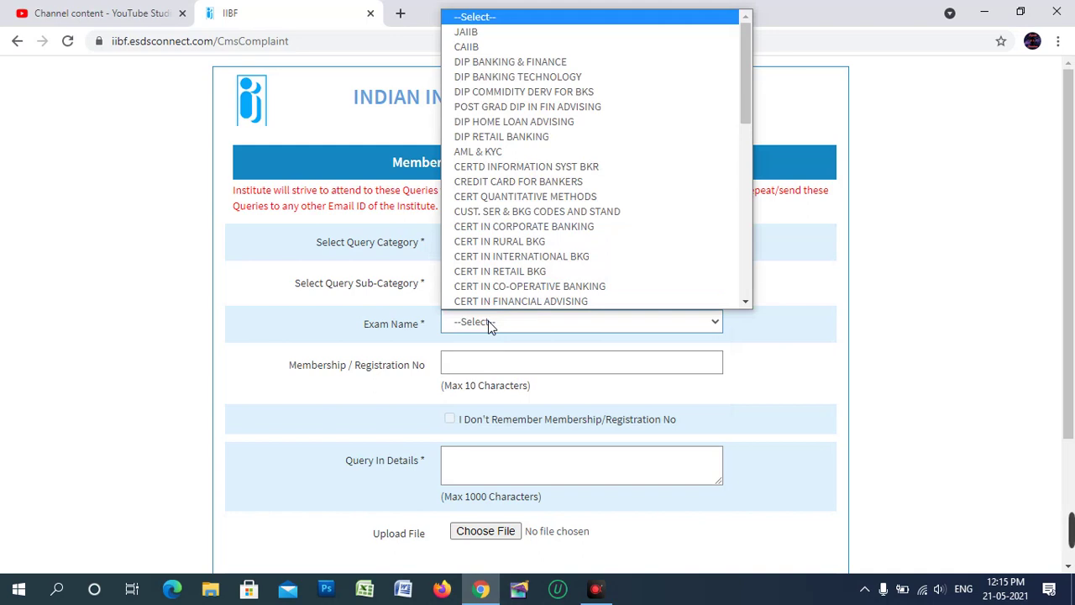
pyautogui.scroll(-1, 476, 290)
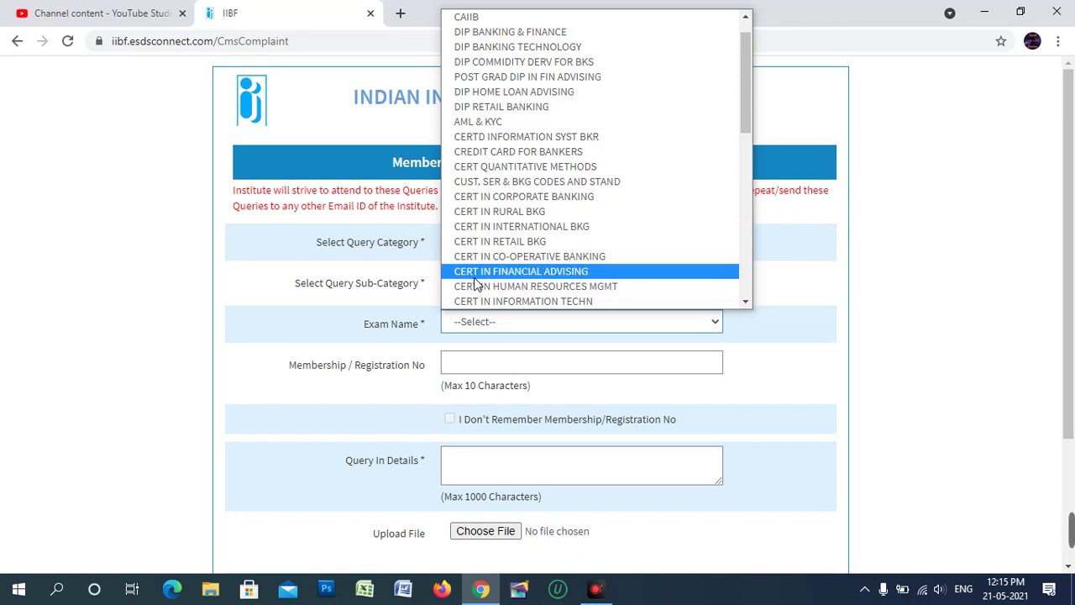
pyautogui.scroll(-5, 487, 269)
pyautogui.scroll(-5, 501, 252)
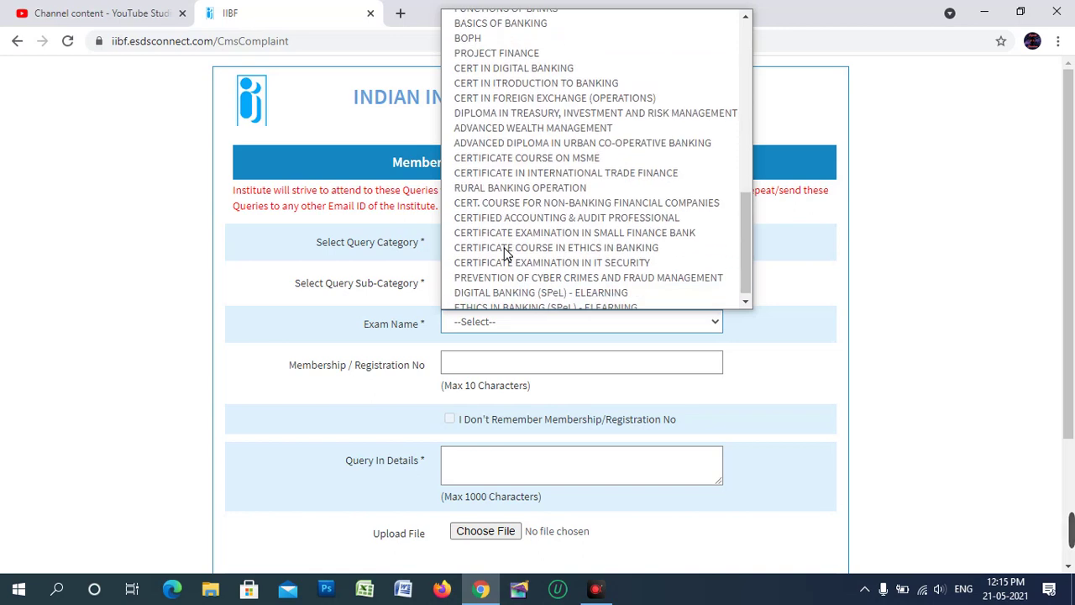
pyautogui.scroll(10, 504, 251)
pyautogui.scroll(1, 507, 254)
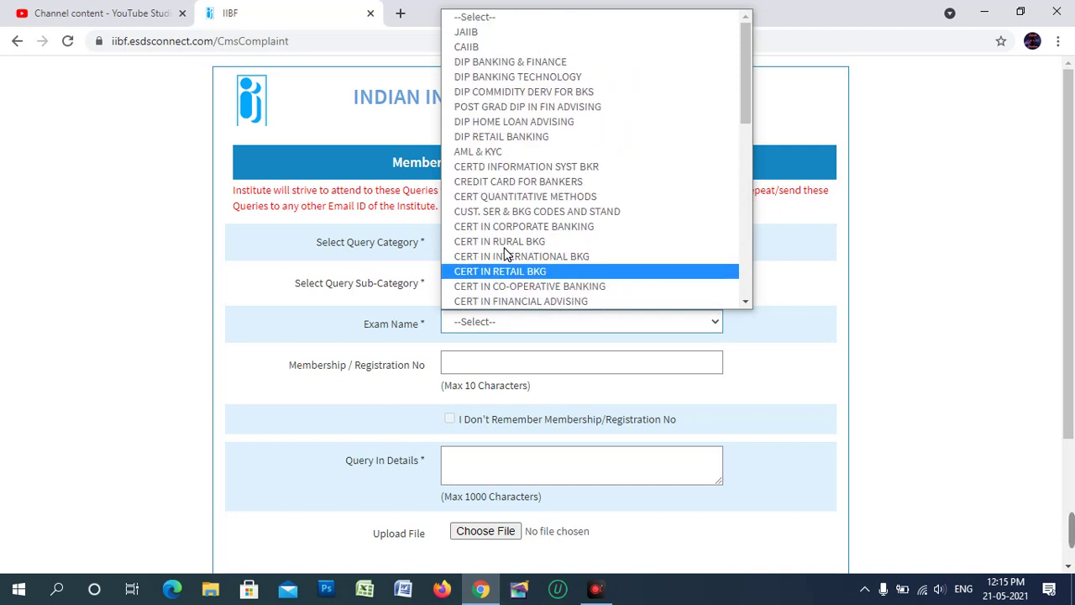
pyautogui.scroll(-1, 507, 254)
pyautogui.scroll(-3, 507, 254)
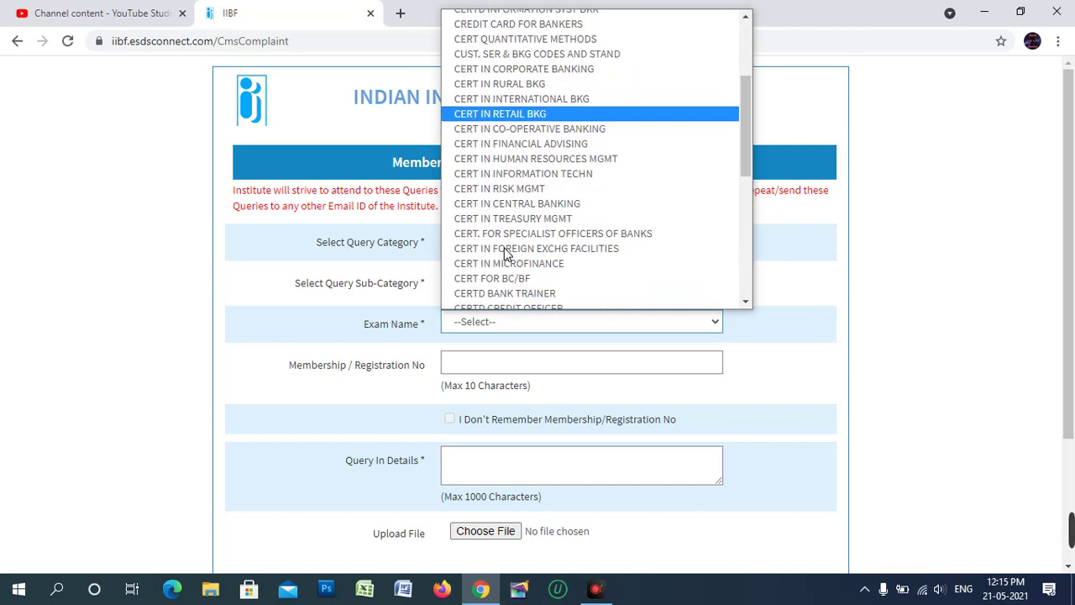
pyautogui.scroll(-3, 507, 253)
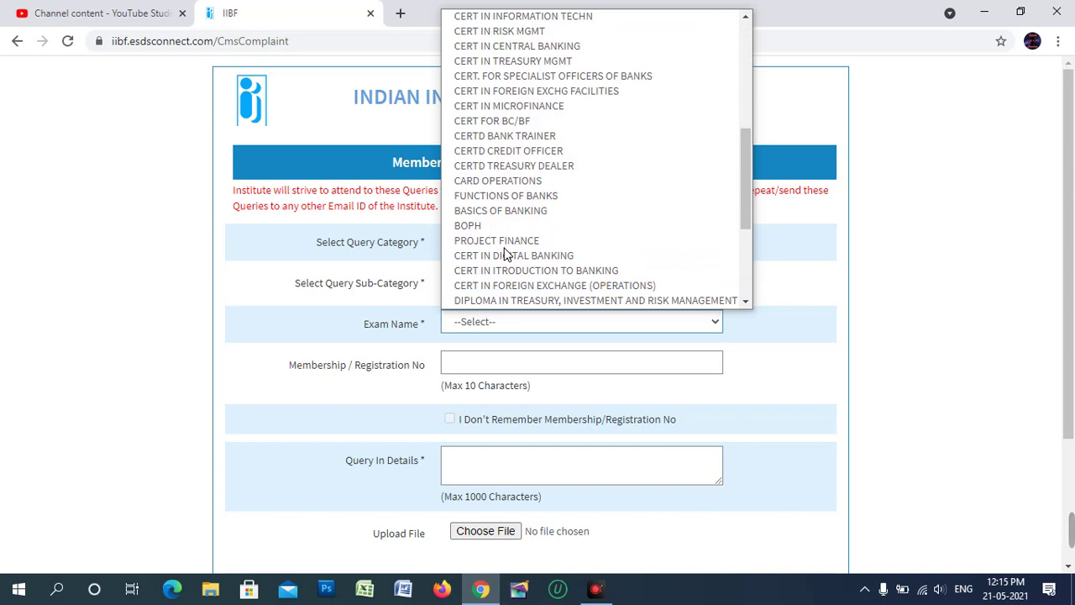
pyautogui.scroll(-3, 507, 254)
pyautogui.scroll(-1, 507, 254)
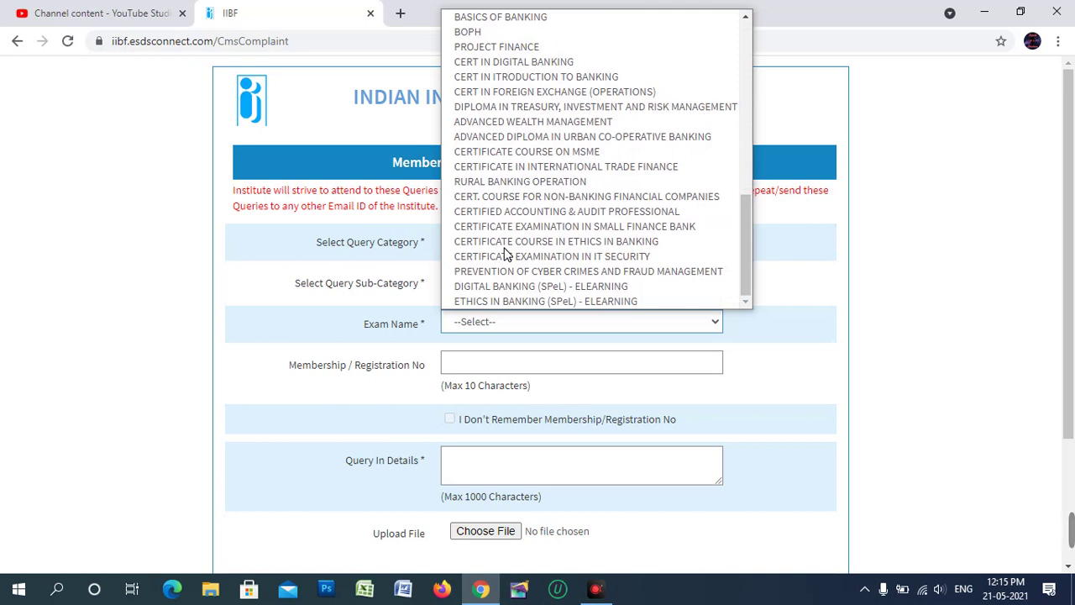
pyautogui.scroll(10, 506, 252)
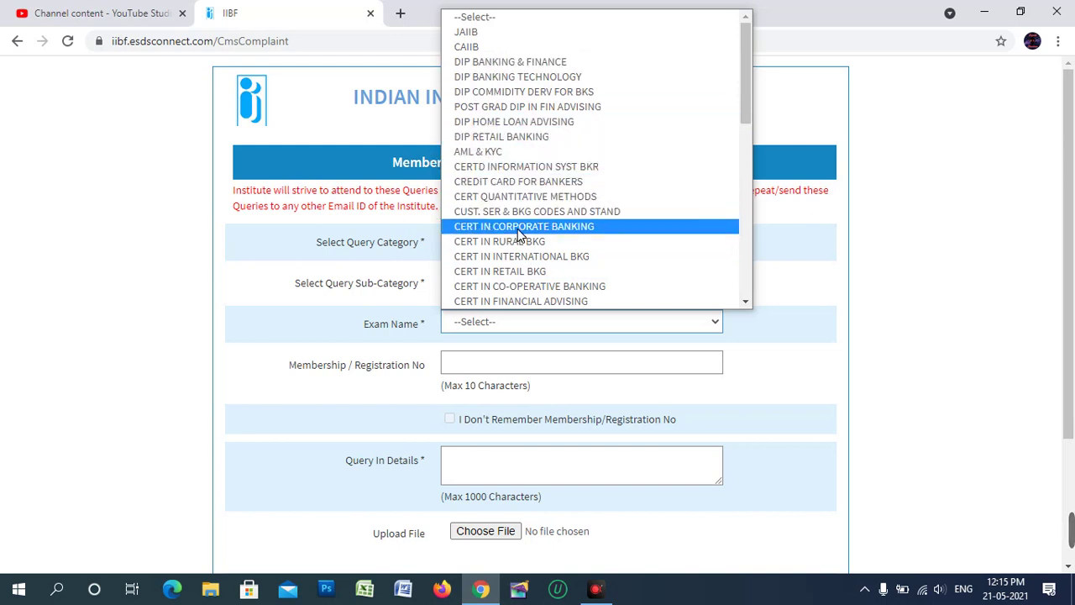
pyautogui.scroll(-3, 519, 235)
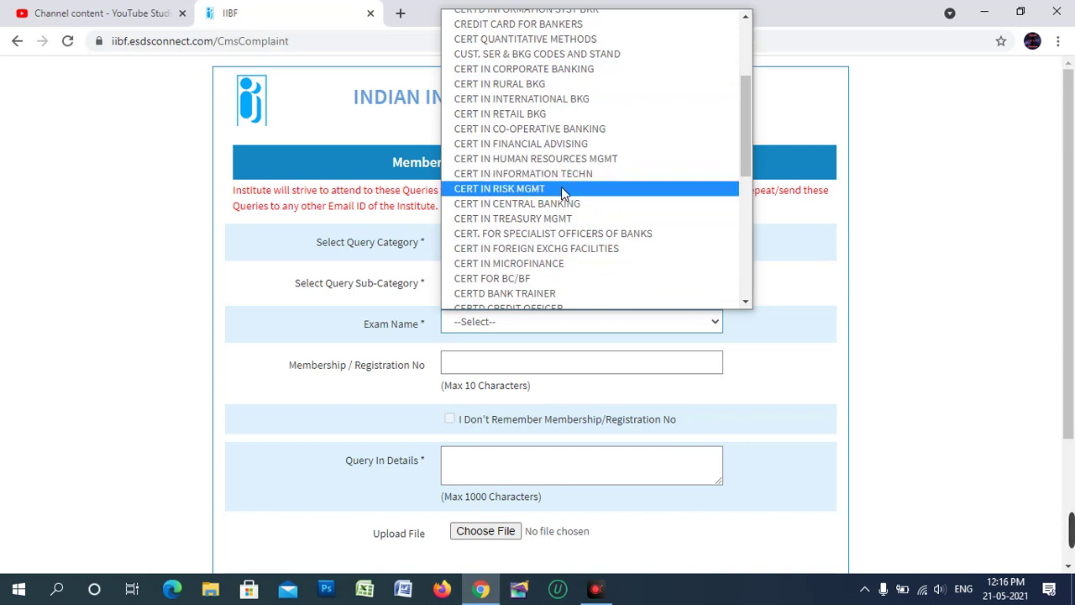
pyautogui.click(472, 284)
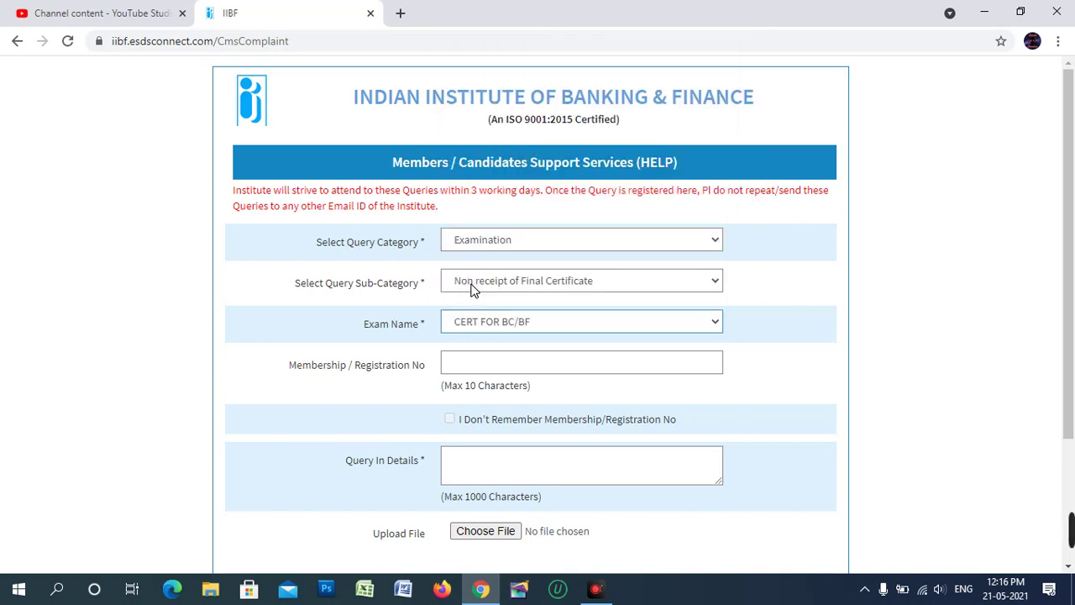
pyautogui.click(470, 359)
pyautogui.click(690, 364)
pyautogui.click(454, 361)
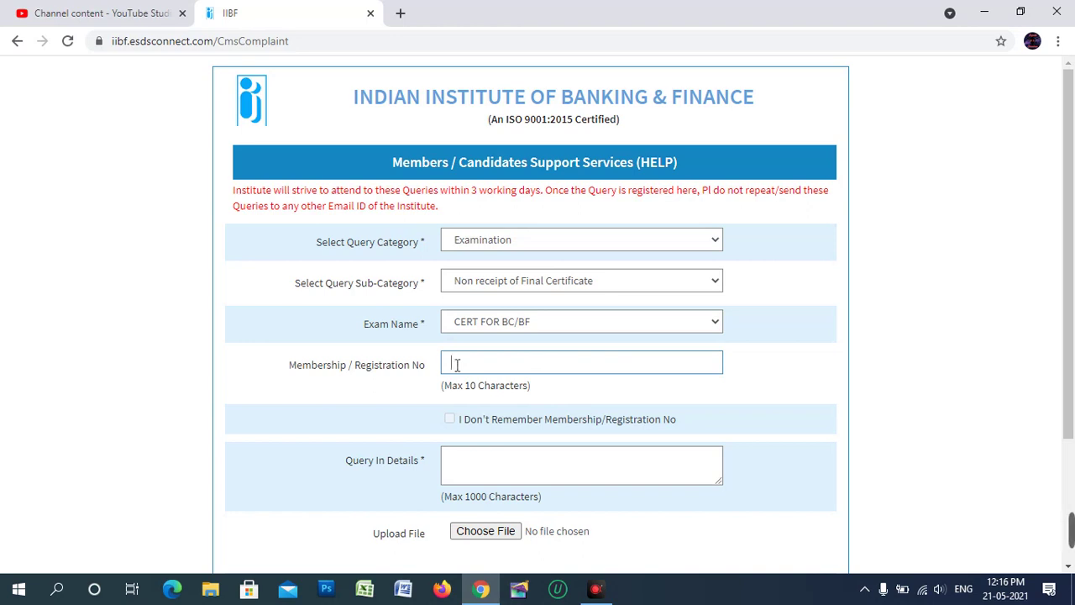
pyautogui.click(491, 475)
pyautogui.scroll(-2, 493, 477)
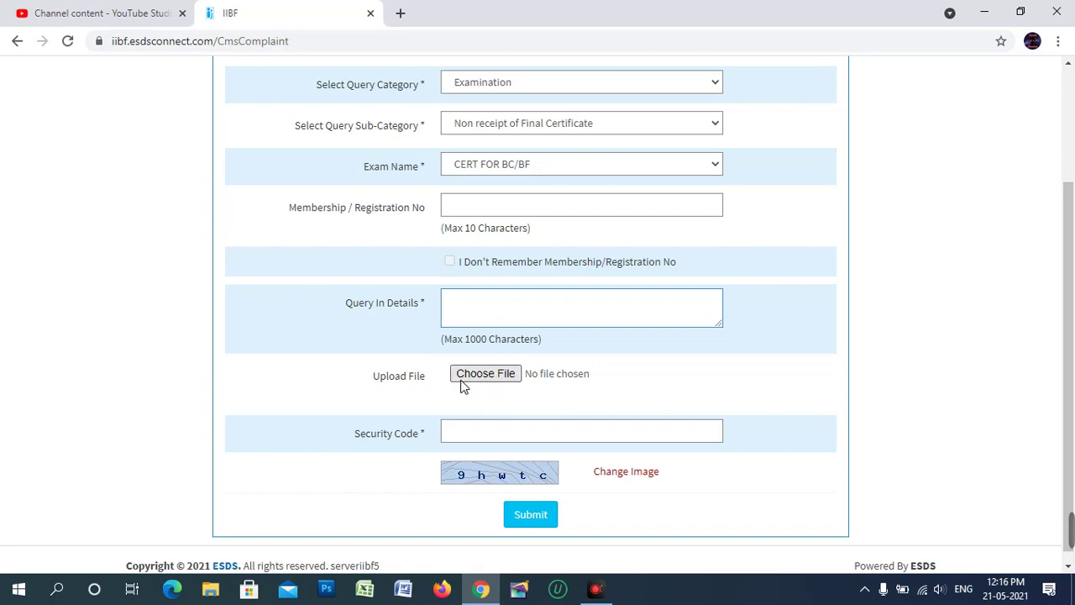
pyautogui.click(486, 431)
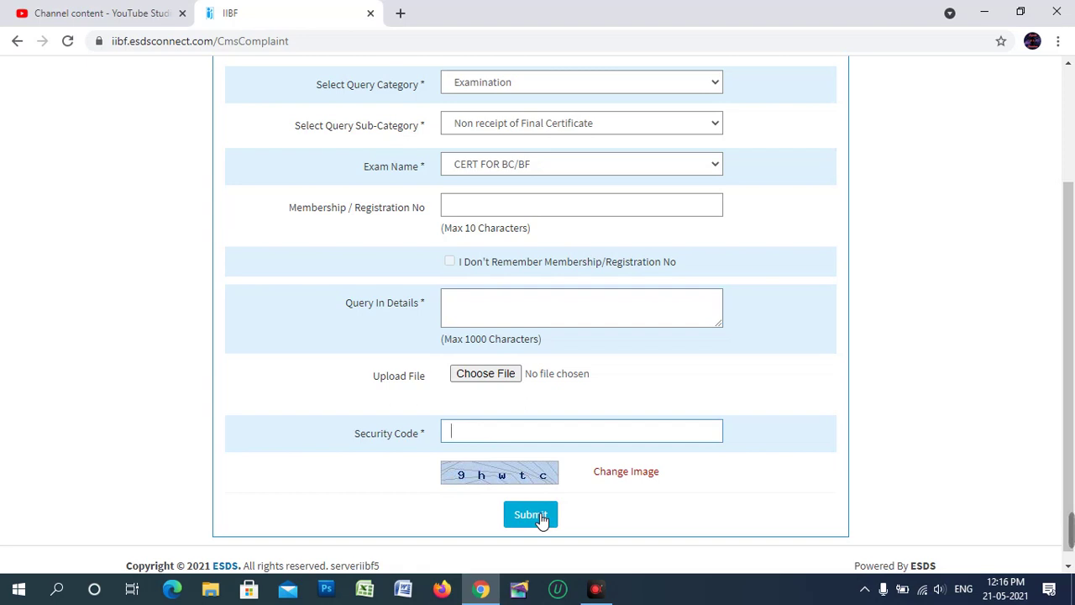
pyautogui.scroll(2, 542, 519)
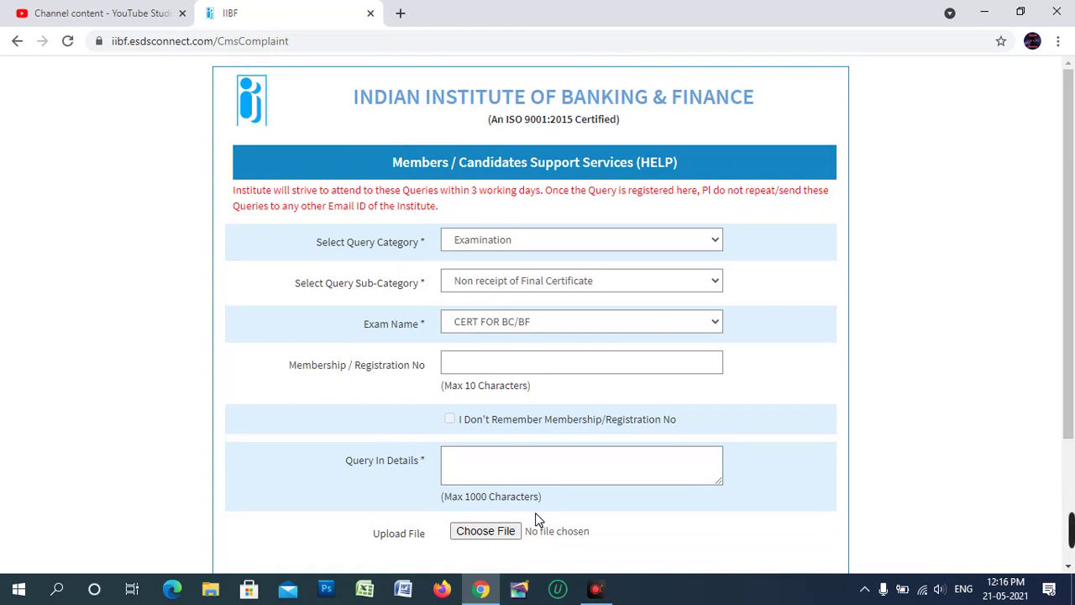
pyautogui.scroll(-2, 535, 512)
pyautogui.scroll(2, 539, 517)
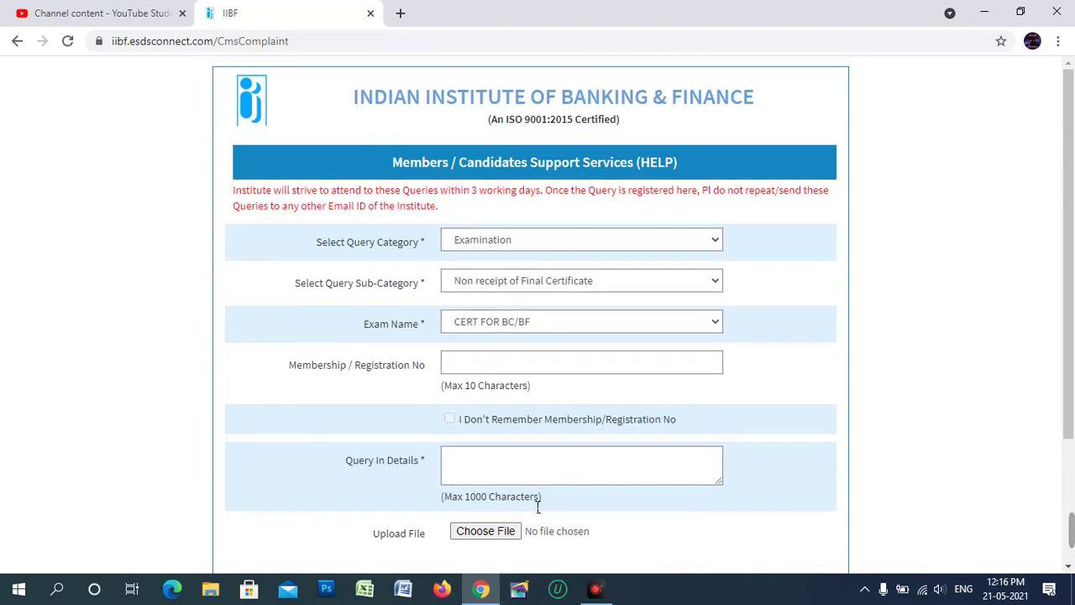